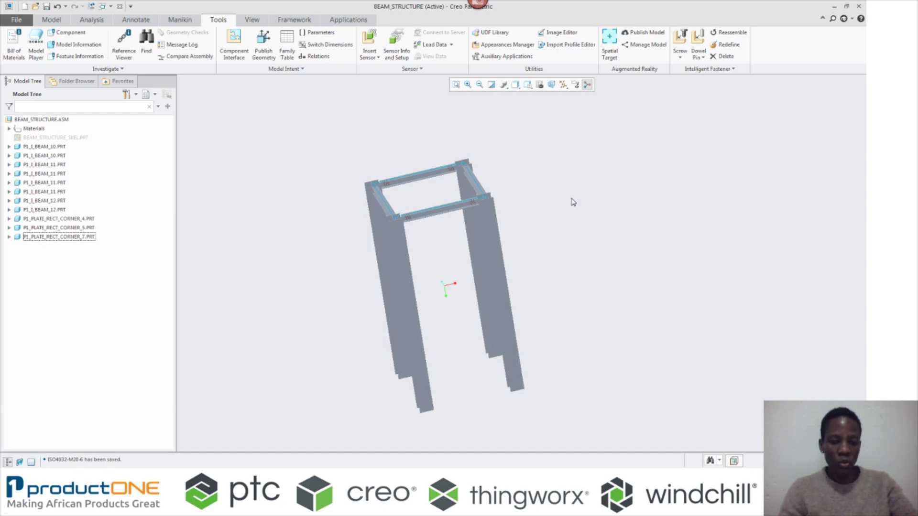
Step: Switch to the AFX view of the joint and start a new rectangular corner plate connector
click(528, 85)
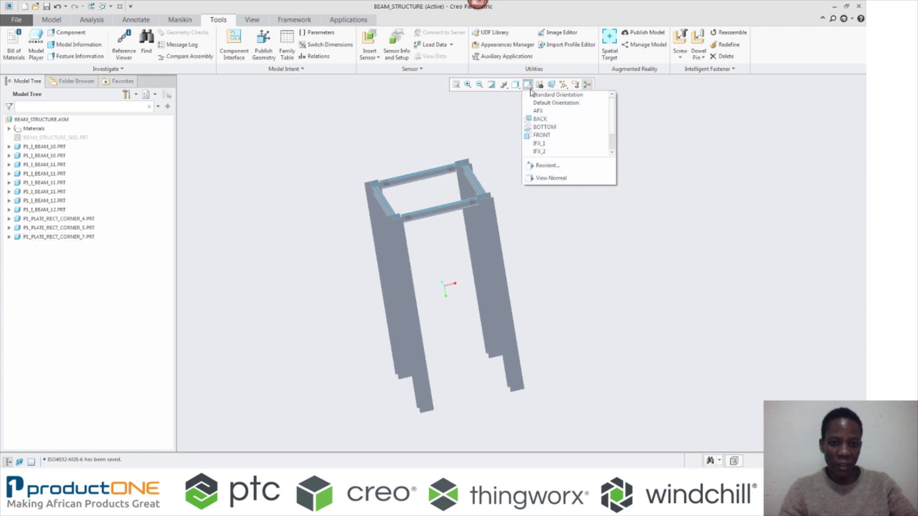
click(540, 113)
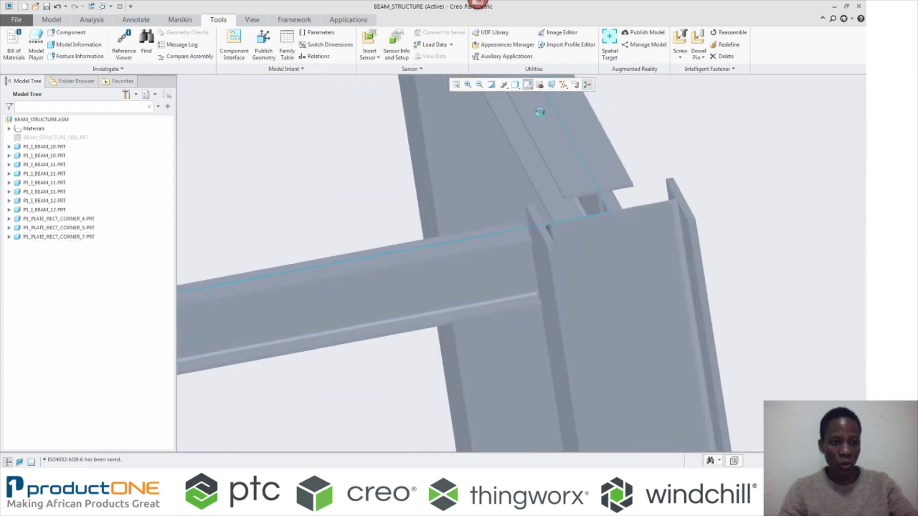
click(300, 21)
click(298, 53)
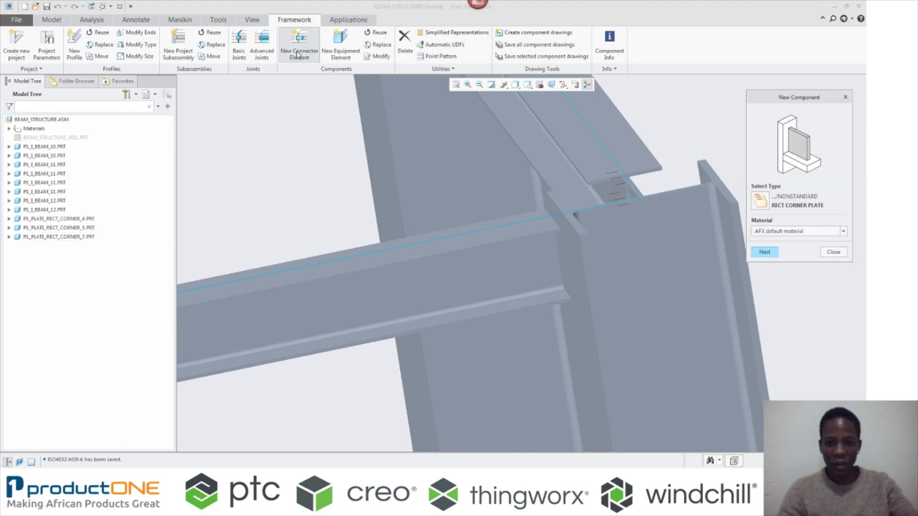
click(765, 252)
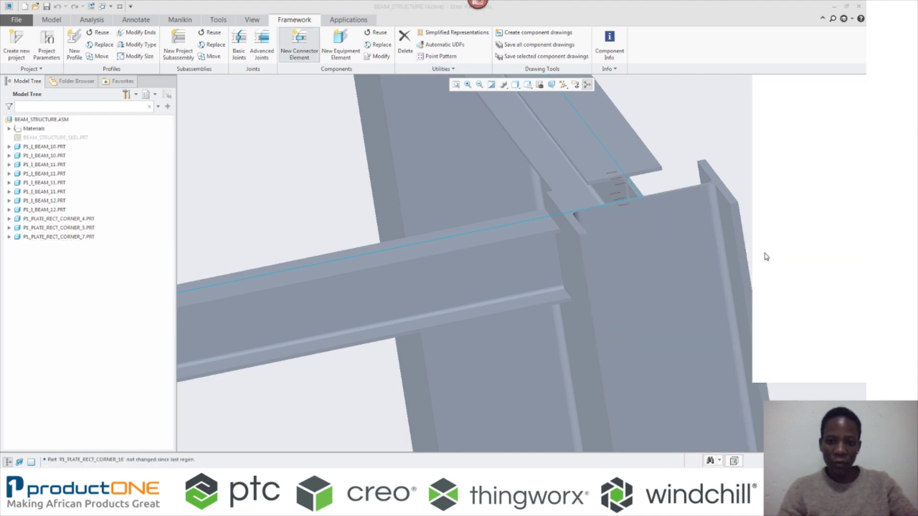
Step: Choose the beam flange as profile end, the column face as attach face, and the beam side face
click(555, 297)
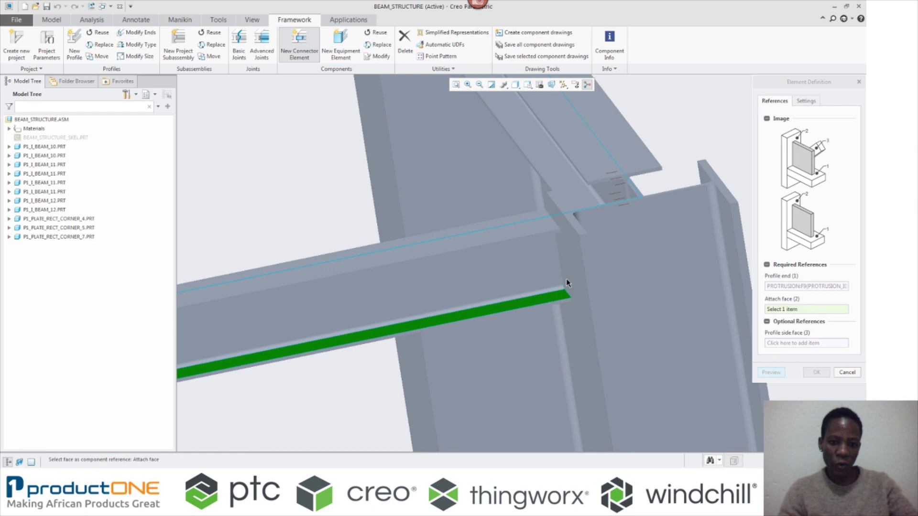
click(571, 272)
click(807, 101)
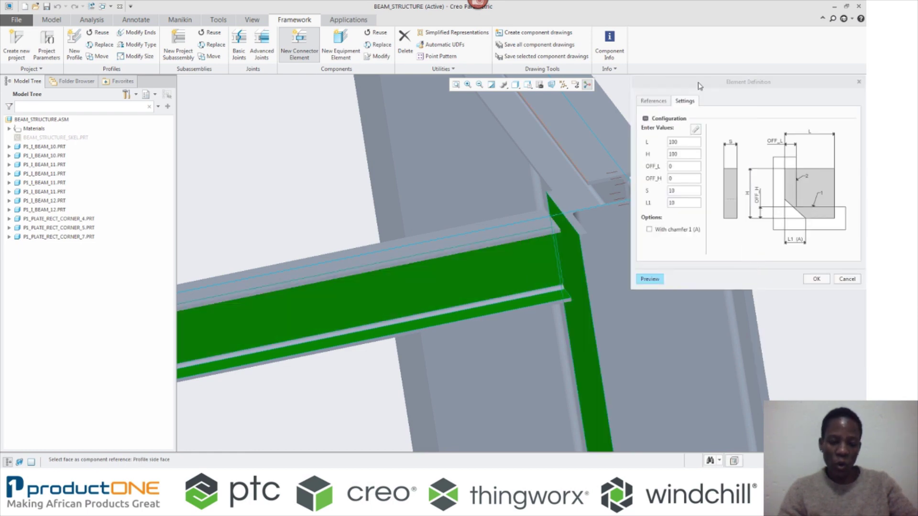
click(658, 101)
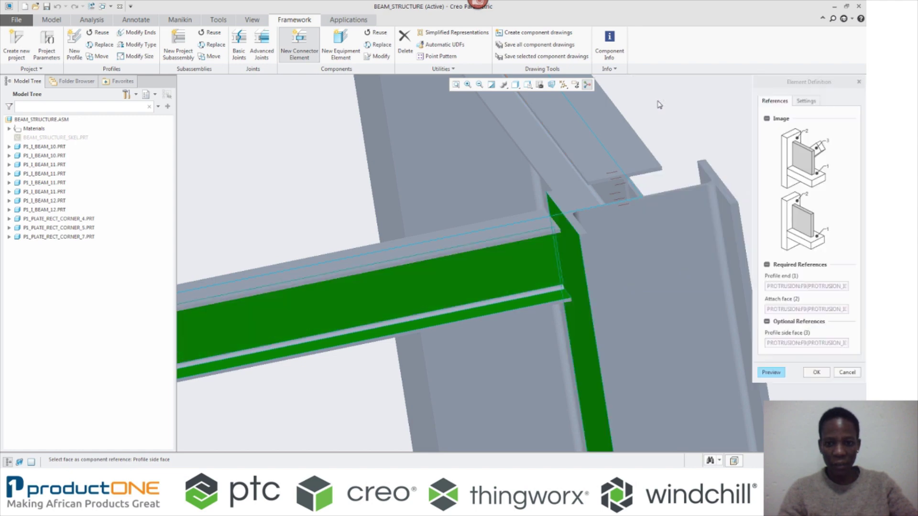
Step: Set the corner plate's L to 350 and OFF_H to 15, then preview it
click(805, 102)
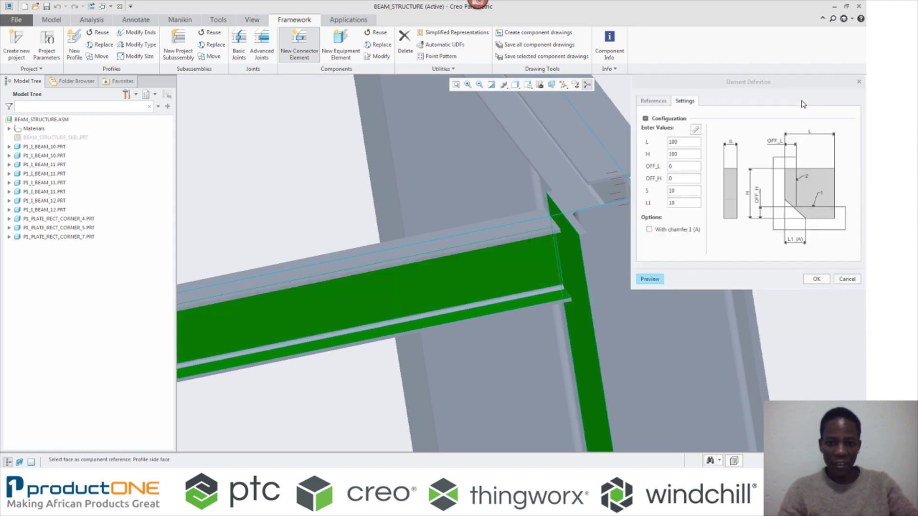
double_click(682, 141)
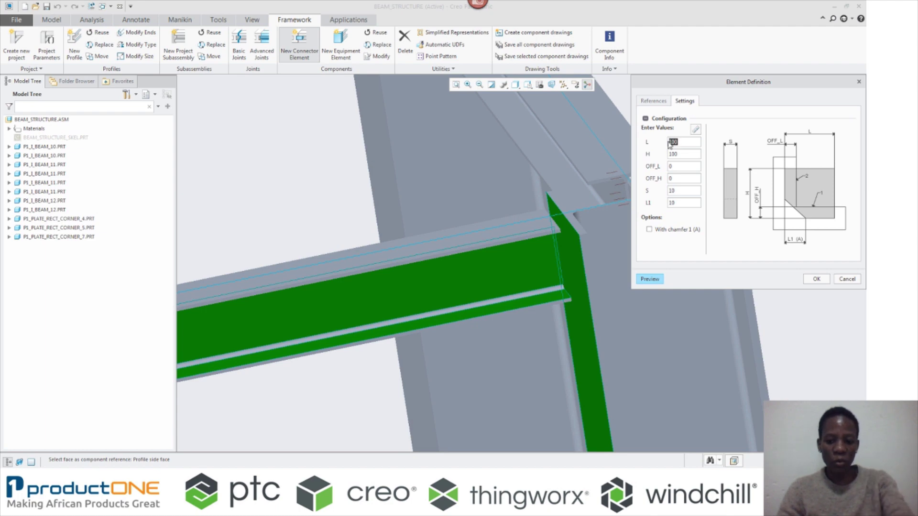
text(350)
double_click(671, 178)
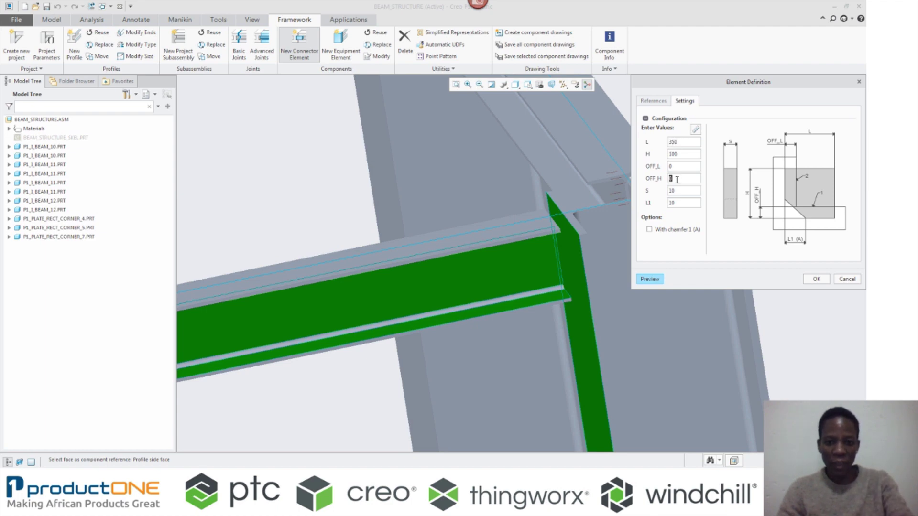
click(655, 282)
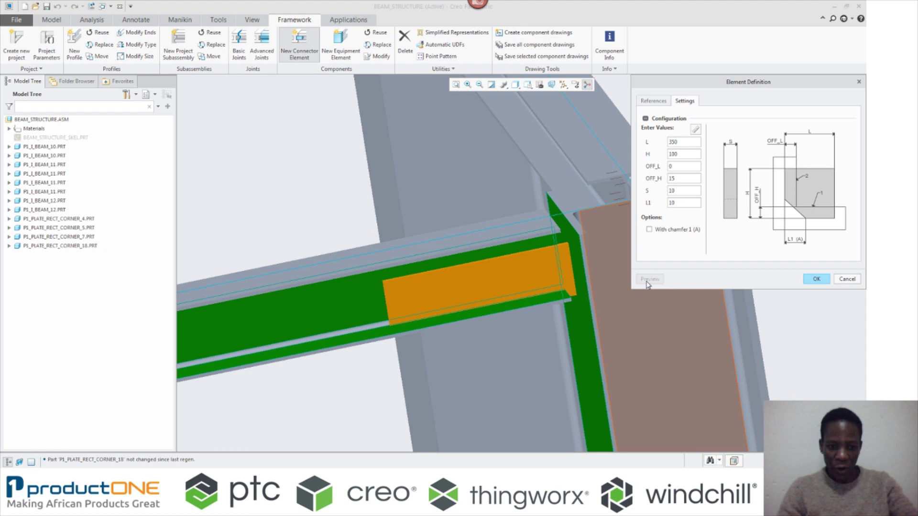
Step: Change the plate's OFF_H offset to -15, preview it, and accept the element definition
scroll(382, 404, down, 2)
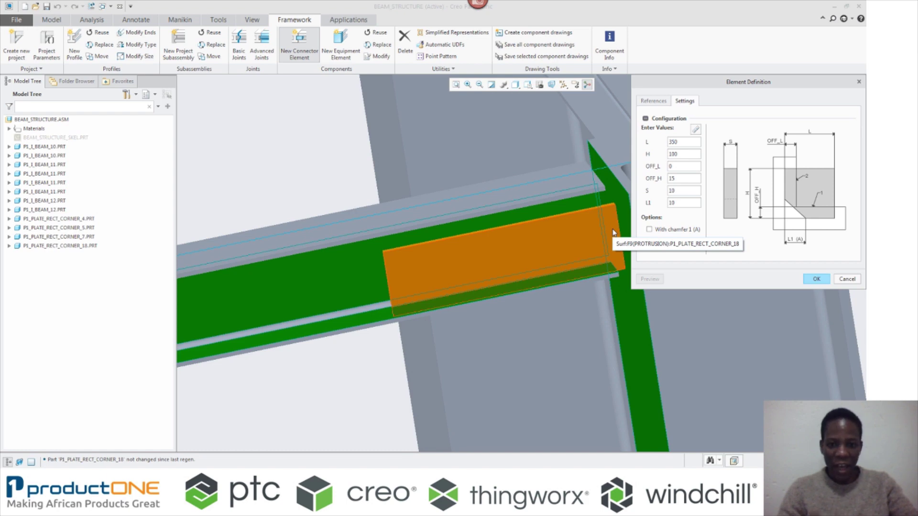
double_click(672, 178)
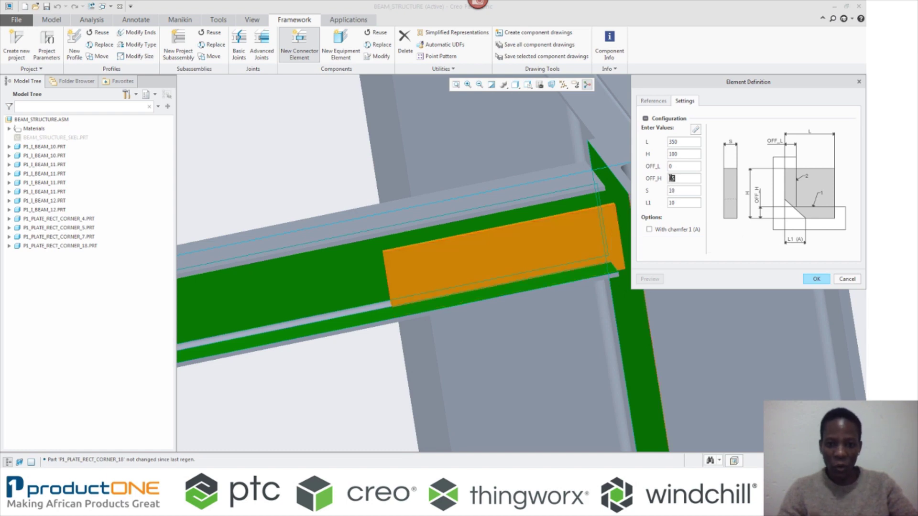
text(-)
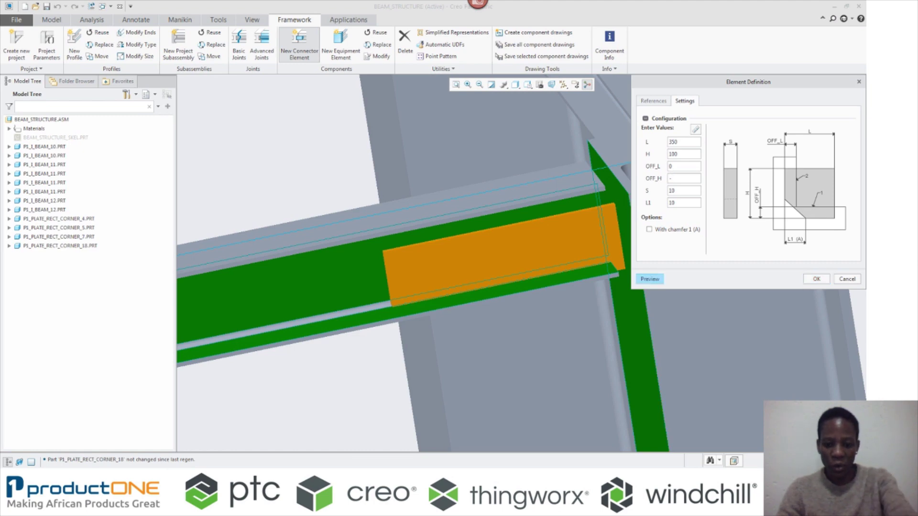
text(15)
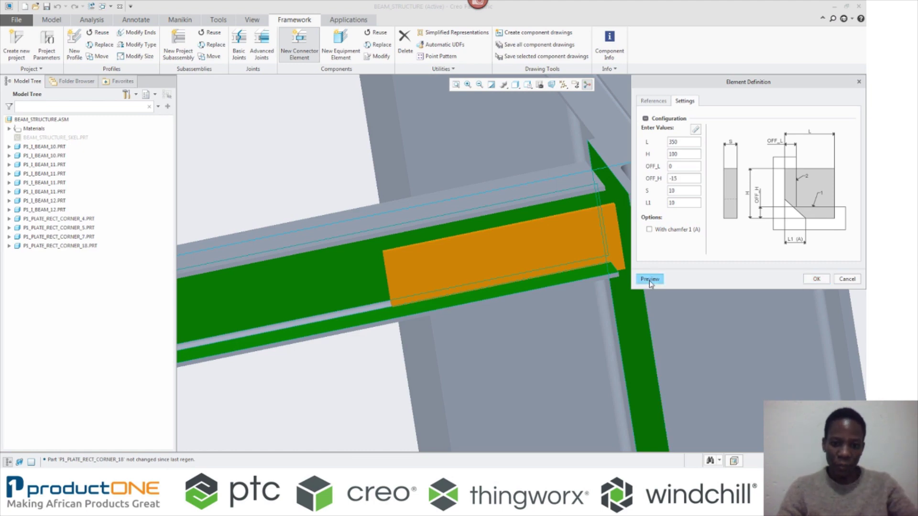
click(650, 281)
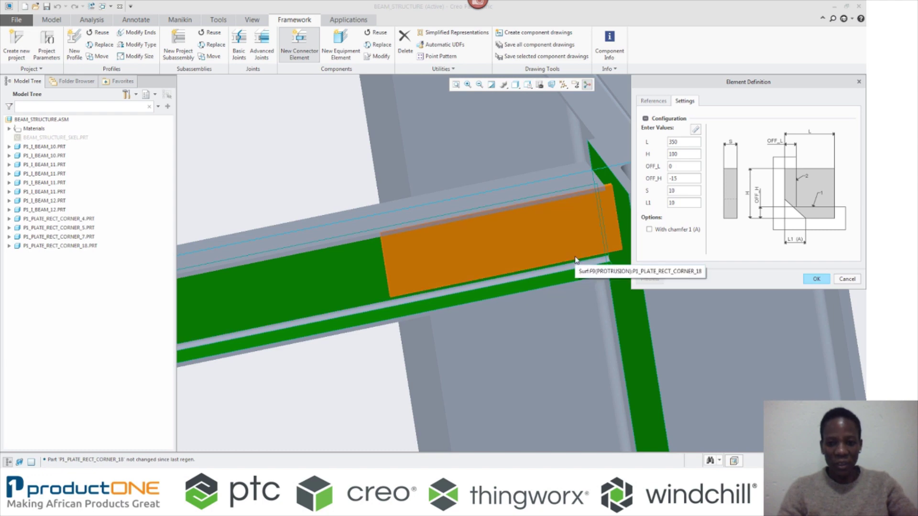
click(817, 279)
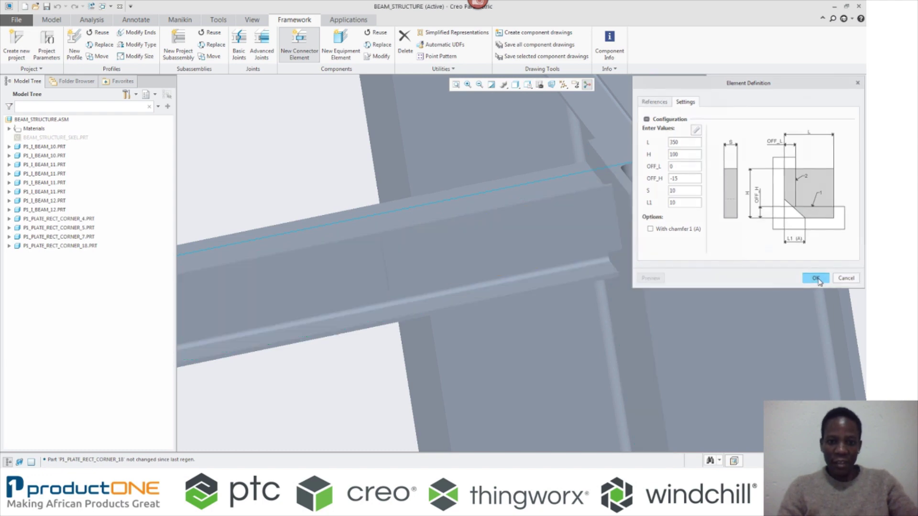
Step: Dismiss the new component prompt and select the newly added corner plate
click(833, 253)
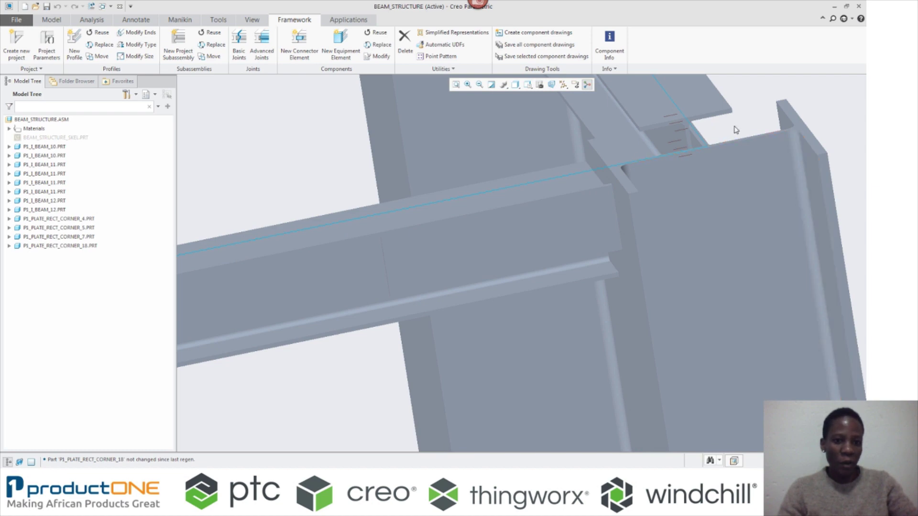
click(736, 130)
click(528, 85)
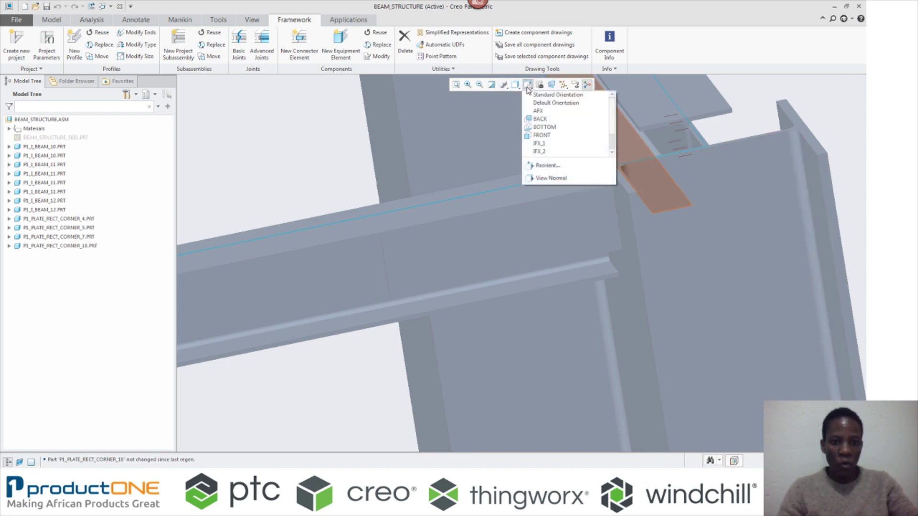
click(548, 135)
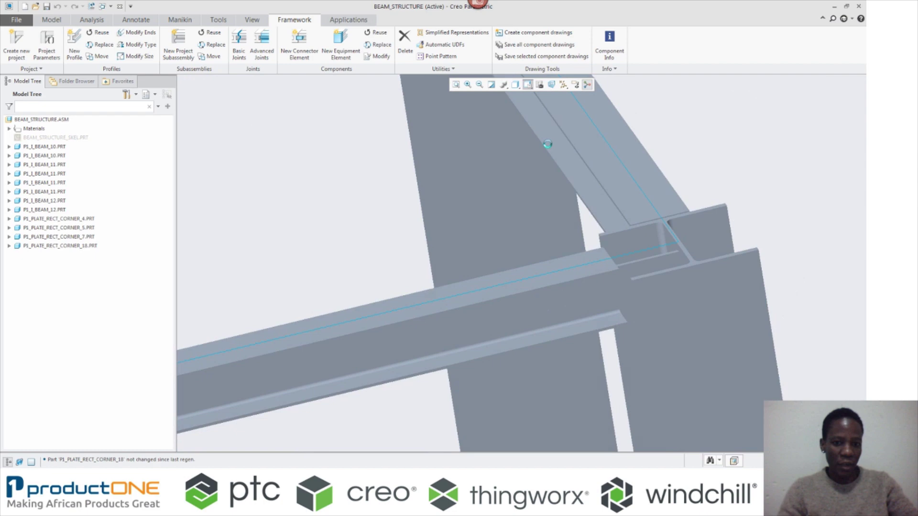
Step: Start a screw fastener on the plate's hole axis, with its head on the plate surface
click(226, 22)
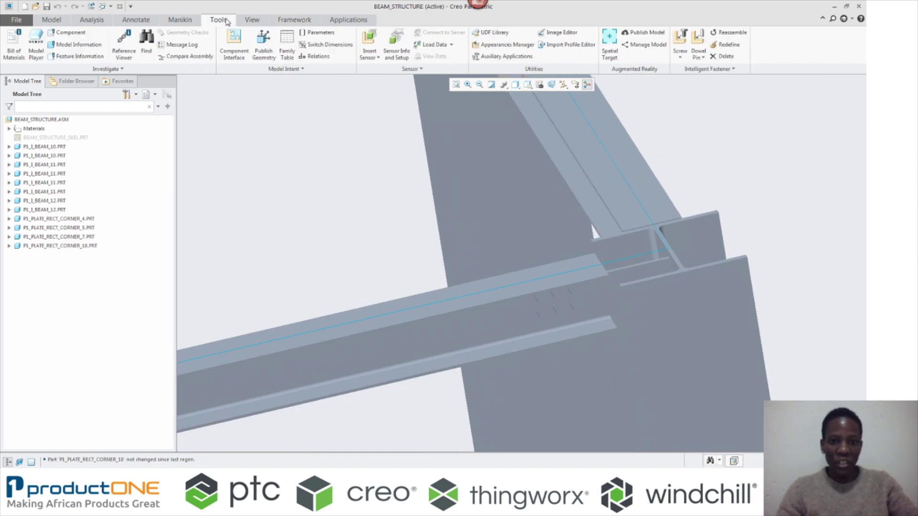
click(679, 44)
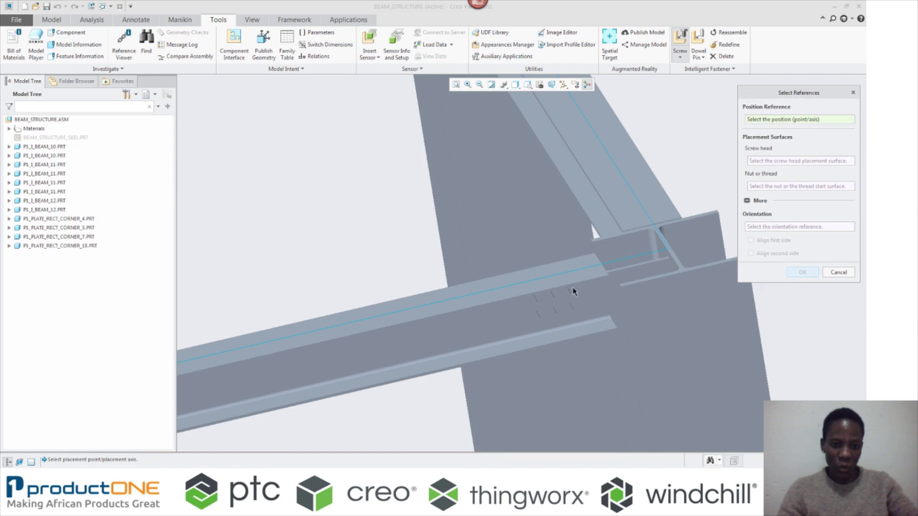
scroll(547, 314, down, 1)
scroll(547, 315, down, 2)
click(522, 281)
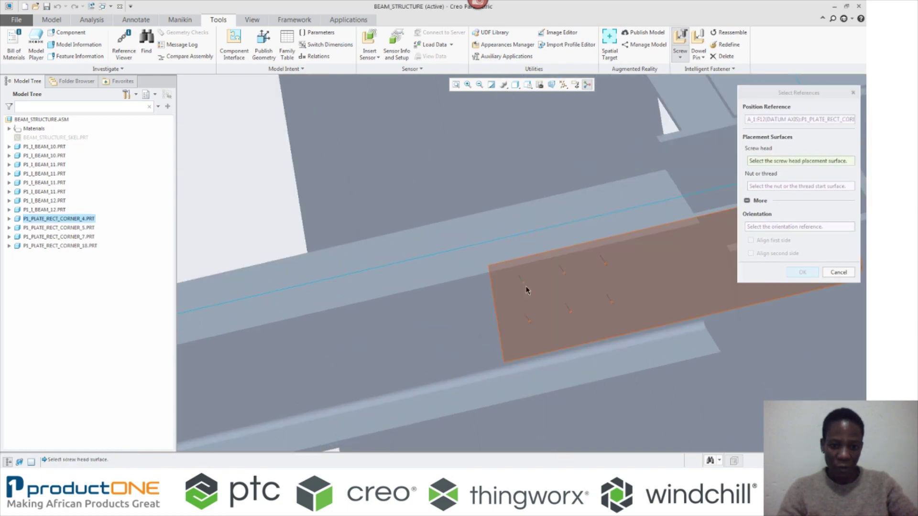
click(543, 297)
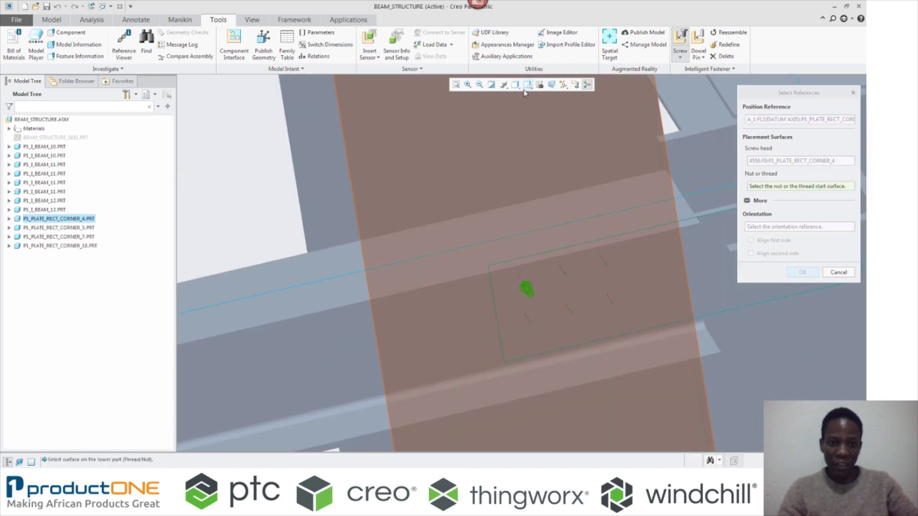
Step: Set the screw's thread end on the beam side surface of P1_I_BEAM_10
click(528, 84)
click(542, 151)
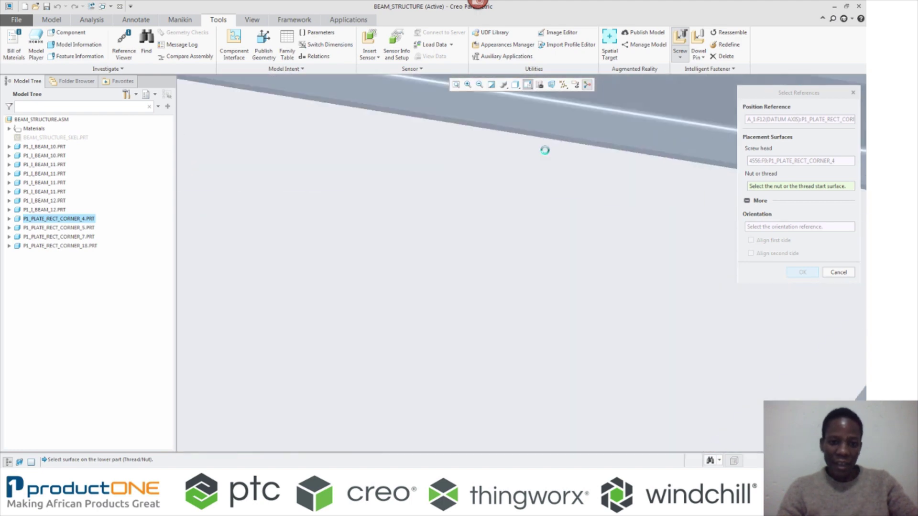
click(654, 367)
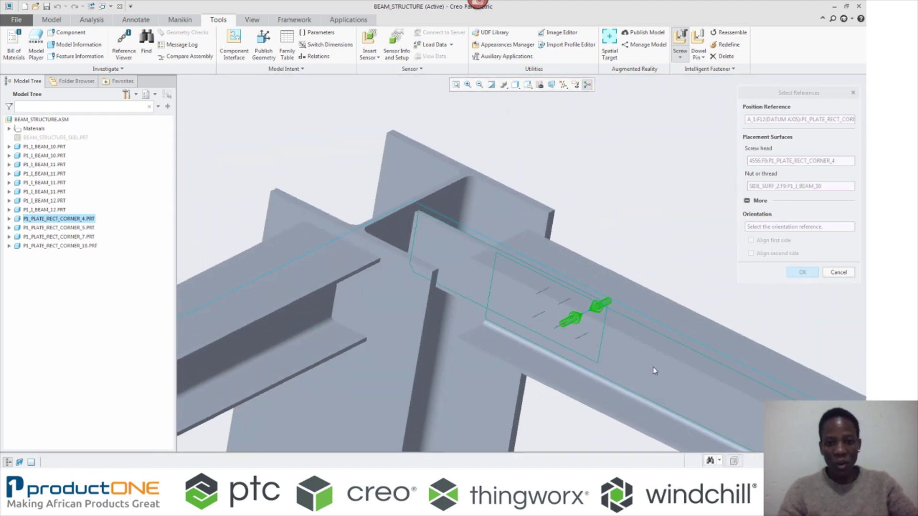
click(528, 85)
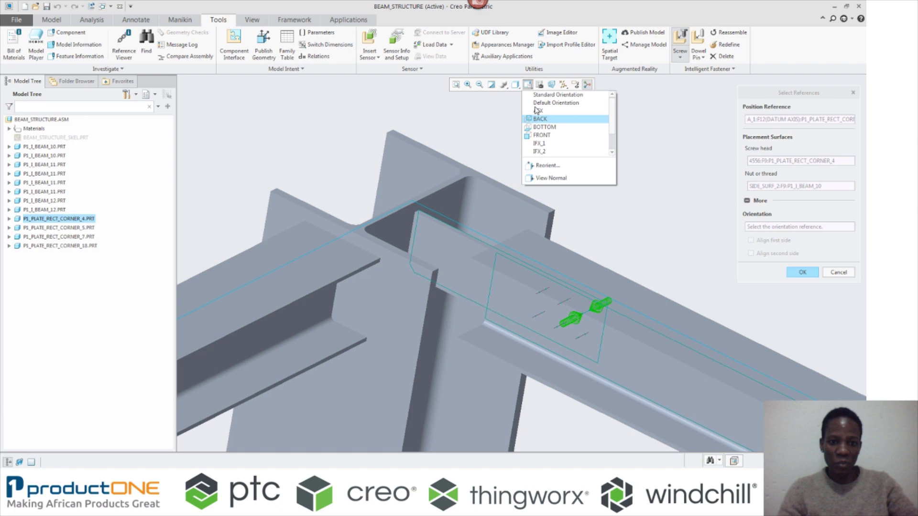
click(542, 144)
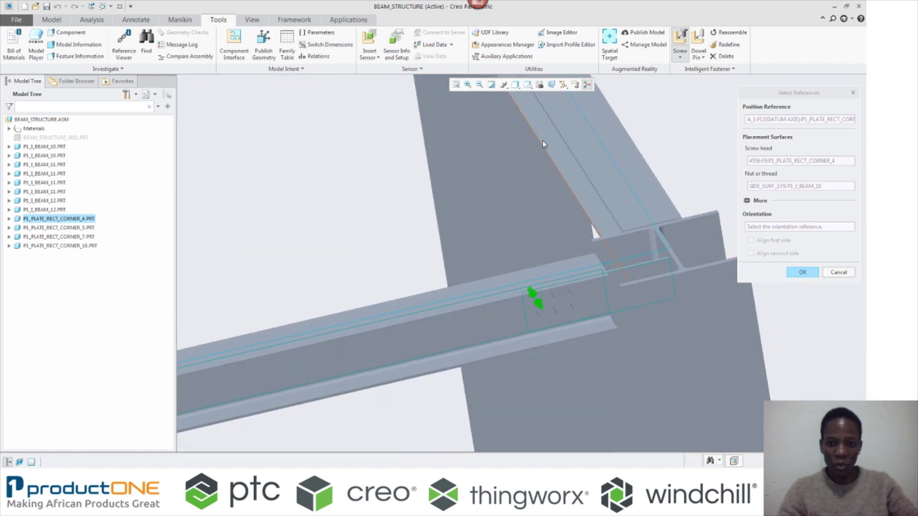
Step: Change the screw thread to M12 and add a DIN EN ISO 7092 washer on side 2
click(803, 272)
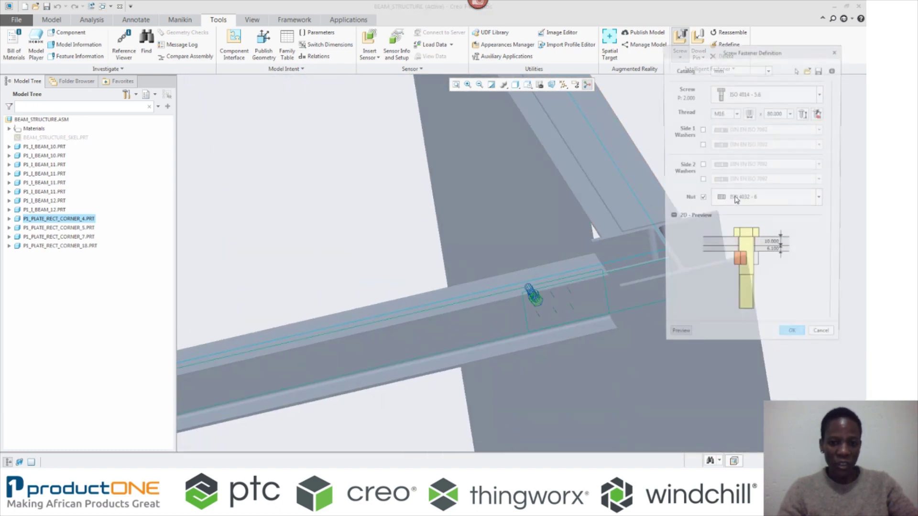
middle_drag(569, 236, 584, 170)
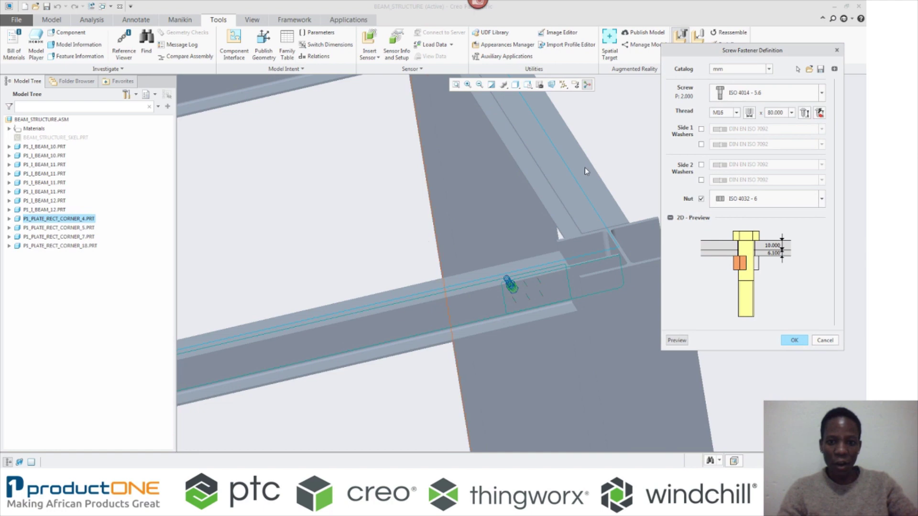
click(737, 113)
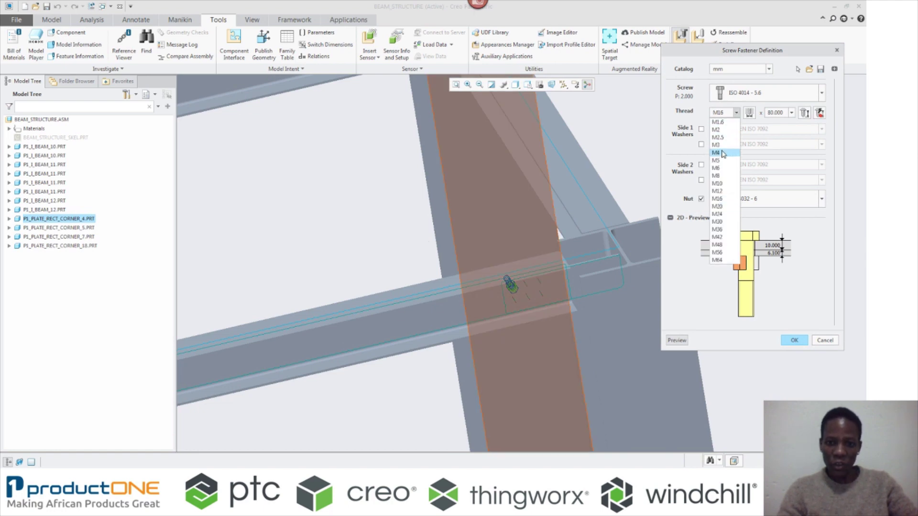
click(727, 190)
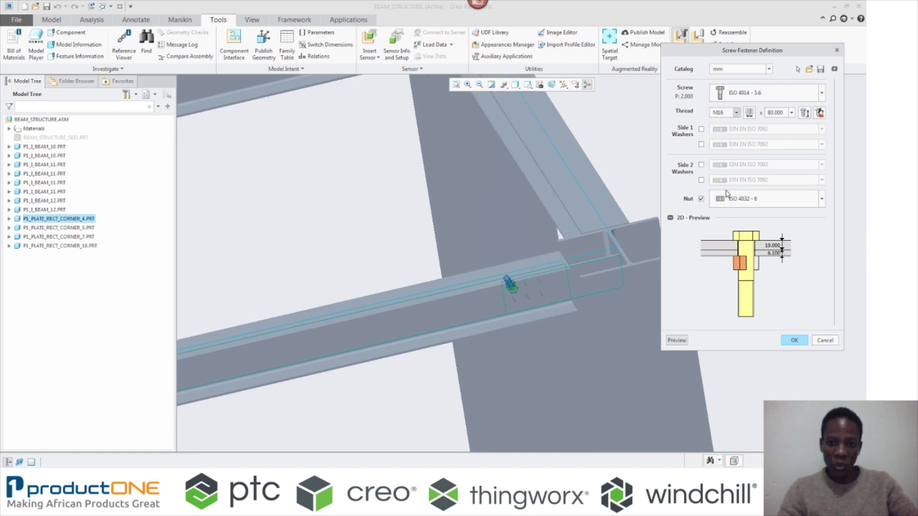
click(701, 180)
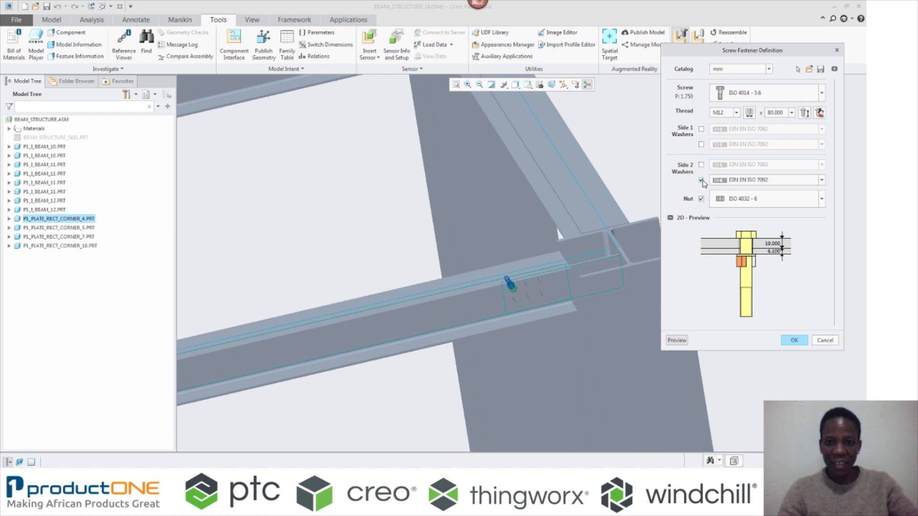
click(822, 95)
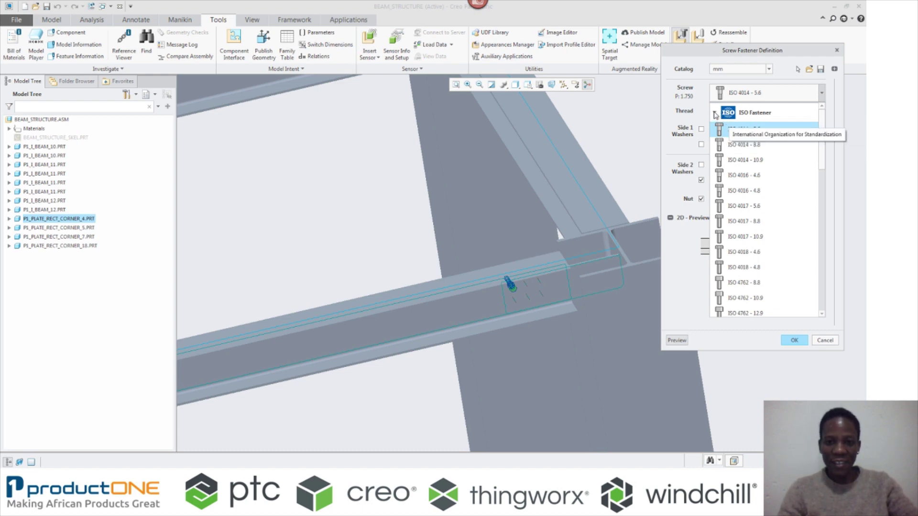
click(715, 114)
click(715, 115)
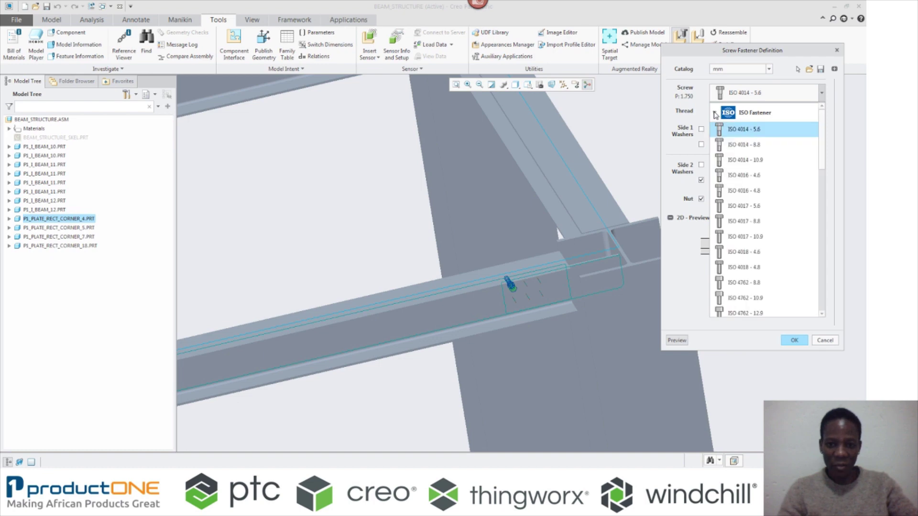
click(715, 114)
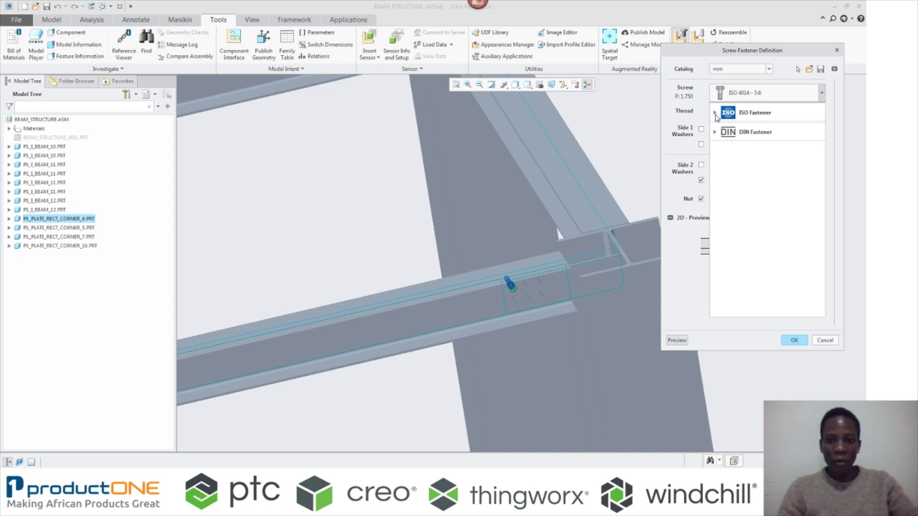
click(715, 114)
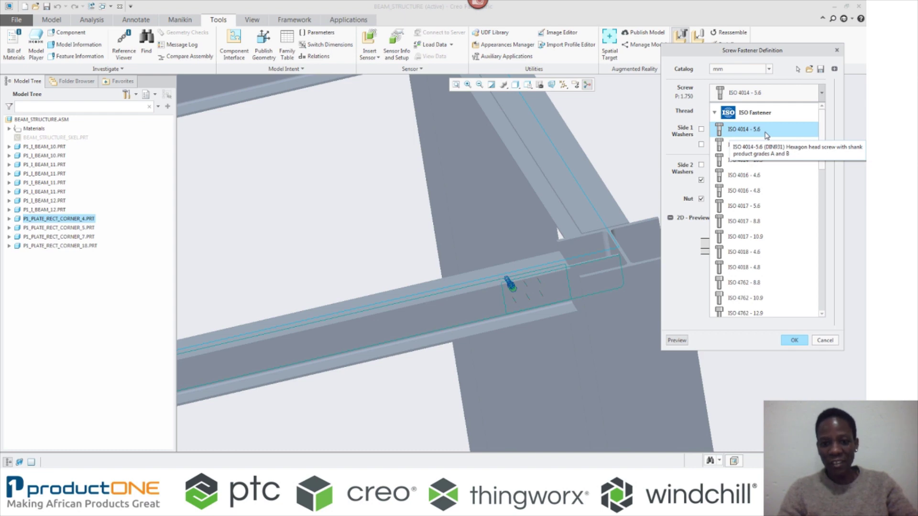
click(795, 342)
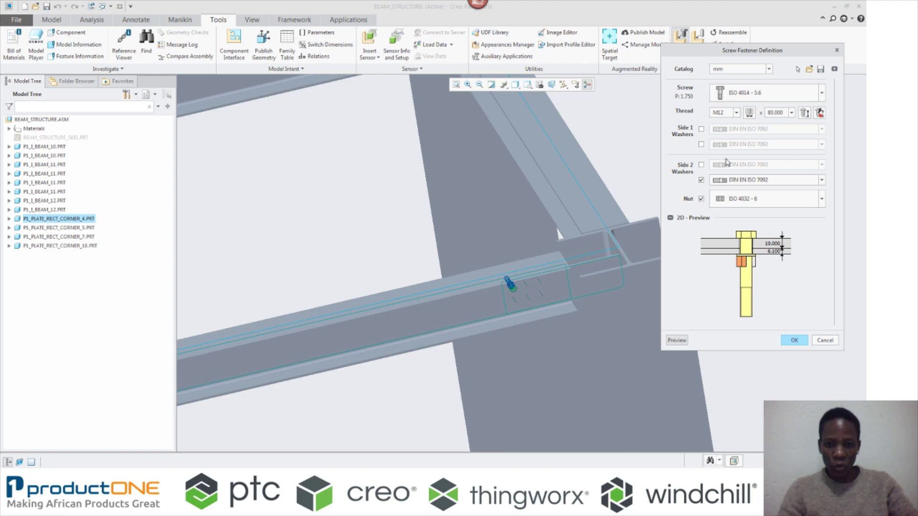
Step: Set the M12 screw length to 60 and pattern the fastener across the plate holes
click(792, 113)
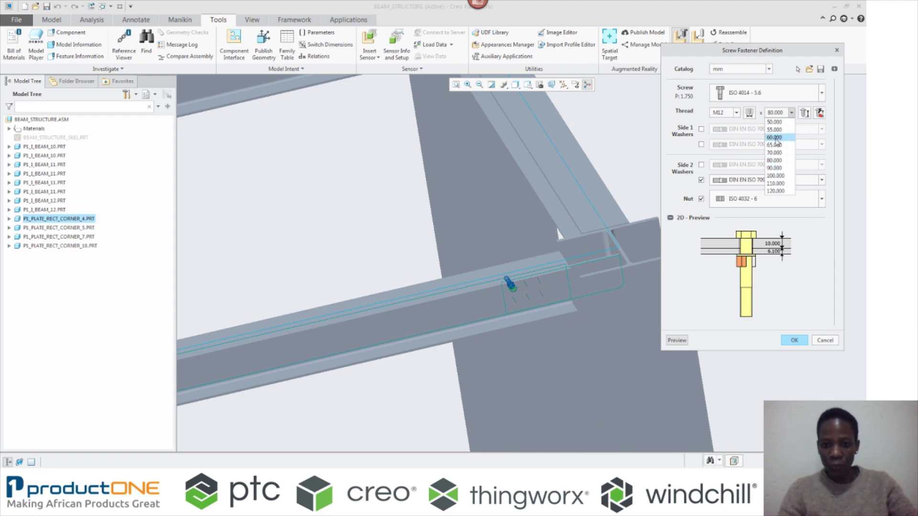
click(775, 138)
click(796, 340)
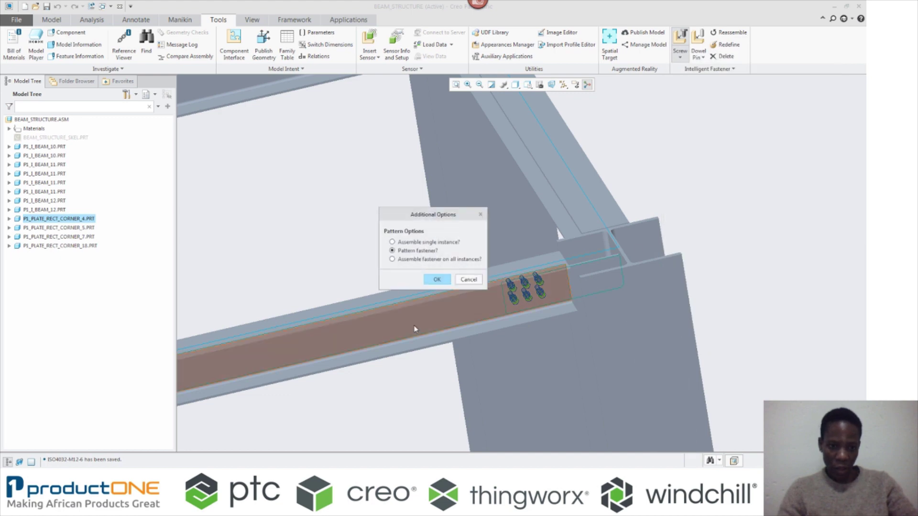
click(437, 279)
scroll(669, 179, up, 3)
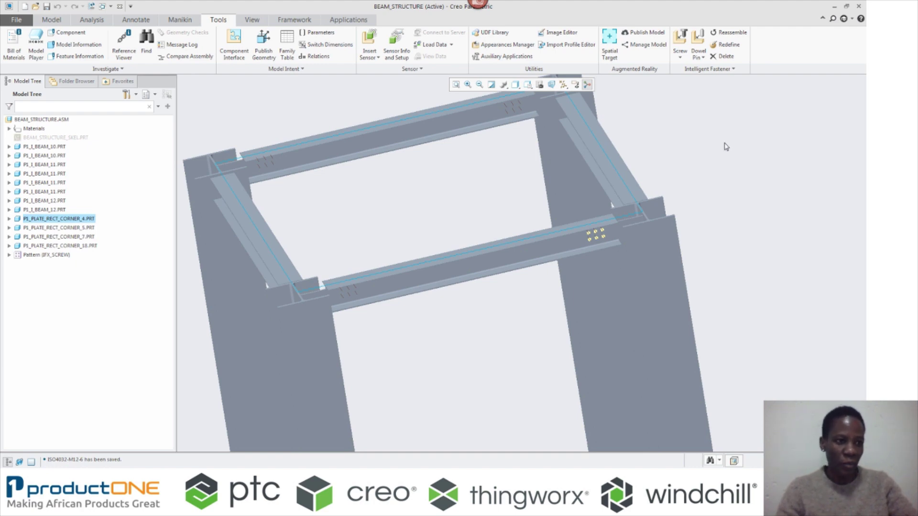
Step: Switch to the HELI_COIL.ASM assembly and orbit to see the block's holes
click(110, 6)
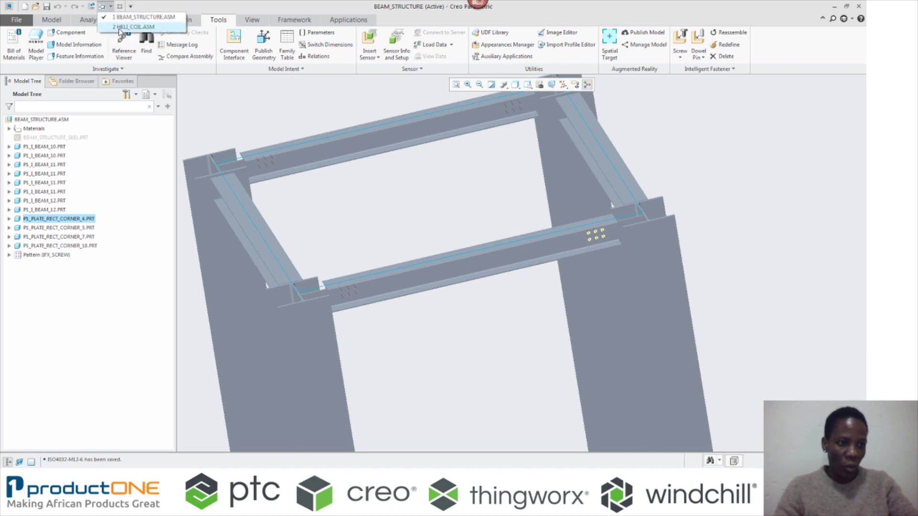
click(120, 26)
scroll(560, 186, down, 3)
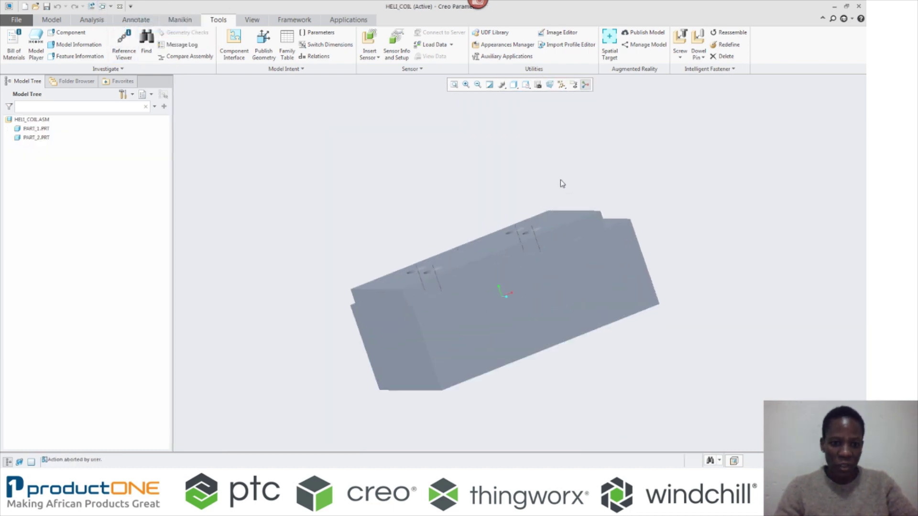
mouse_move(561, 182)
middle_down()
mouse_move(545, 176)
mouse_move(555, 190)
middle_up()
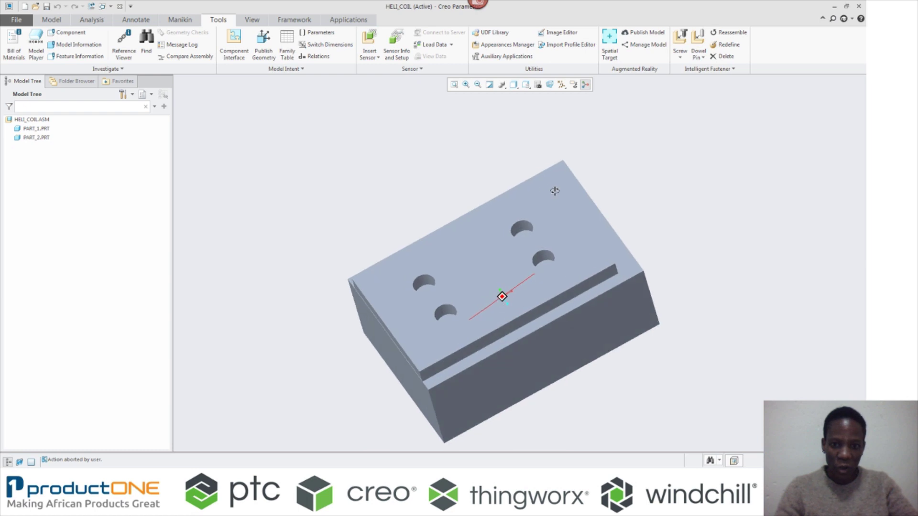
Step: Place an M16 ISO 4014 screw in the lower-left hole, picking its head and thread surfaces
click(680, 40)
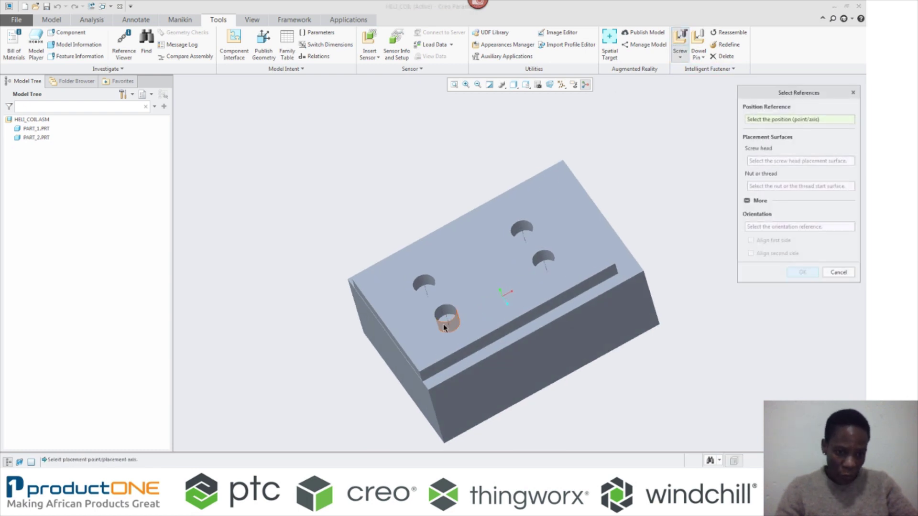
scroll(443, 320, down, 2)
click(449, 306)
click(531, 295)
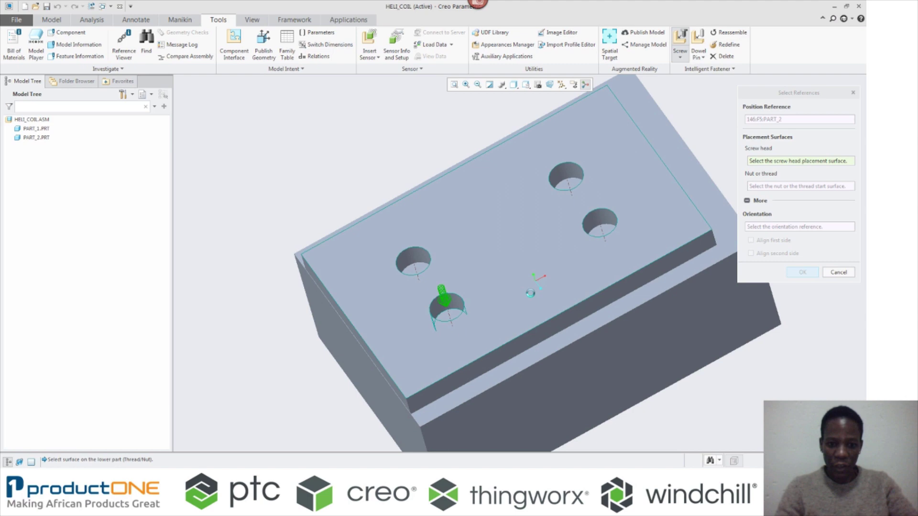
click(545, 354)
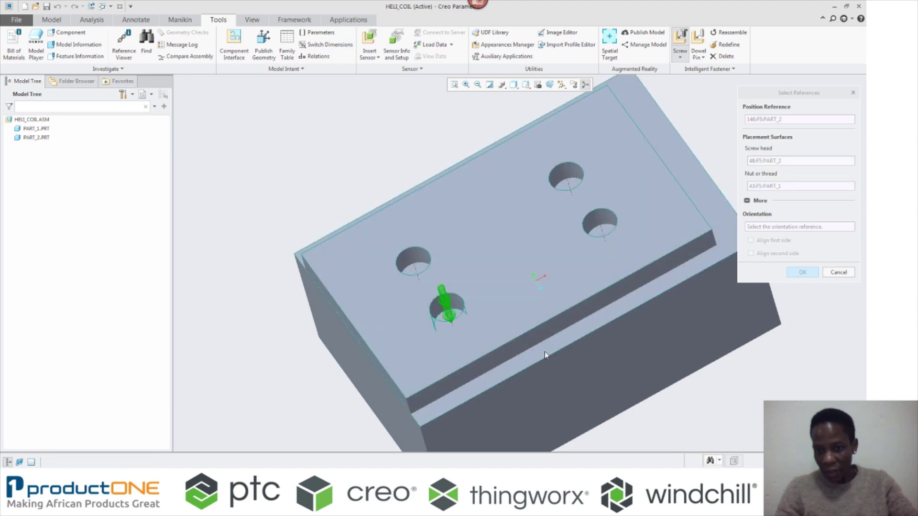
click(803, 272)
scroll(429, 202, up, 3)
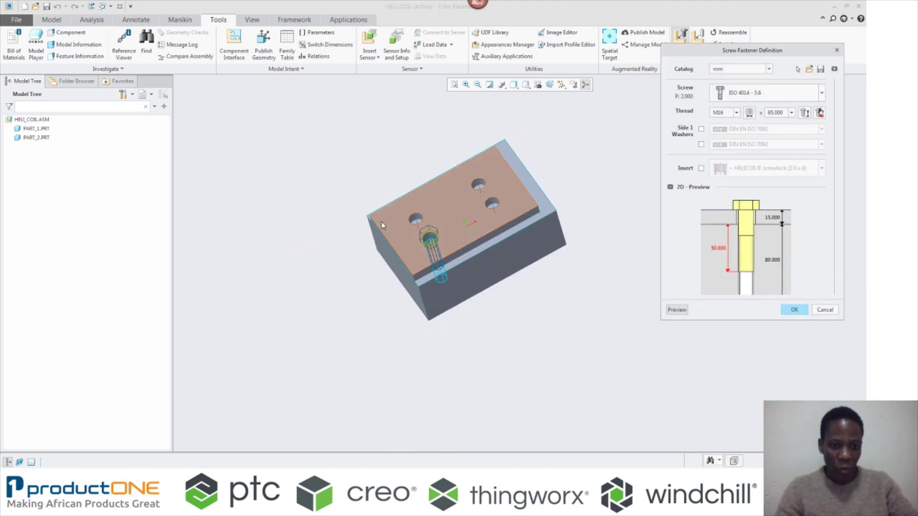
Step: Enable a thread insert on the screw and set the screw length to 80
middle_drag(420, 196, 358, 216)
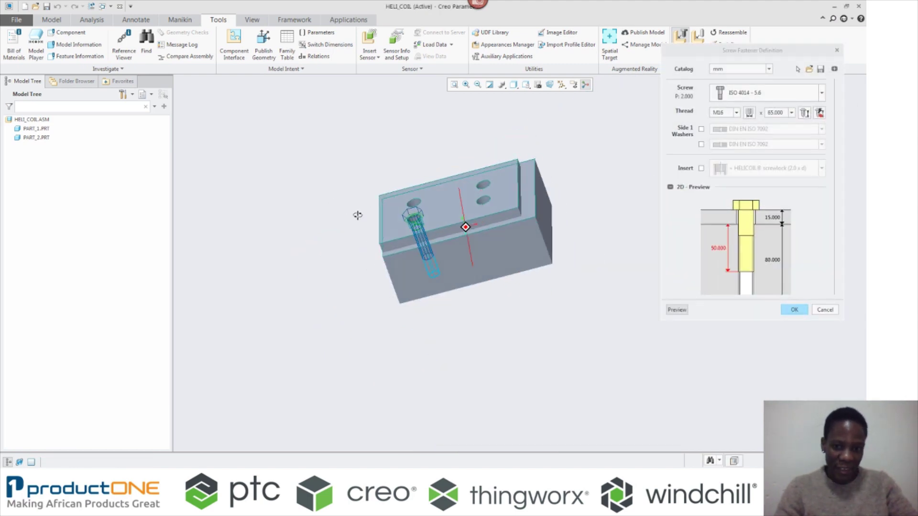
click(702, 169)
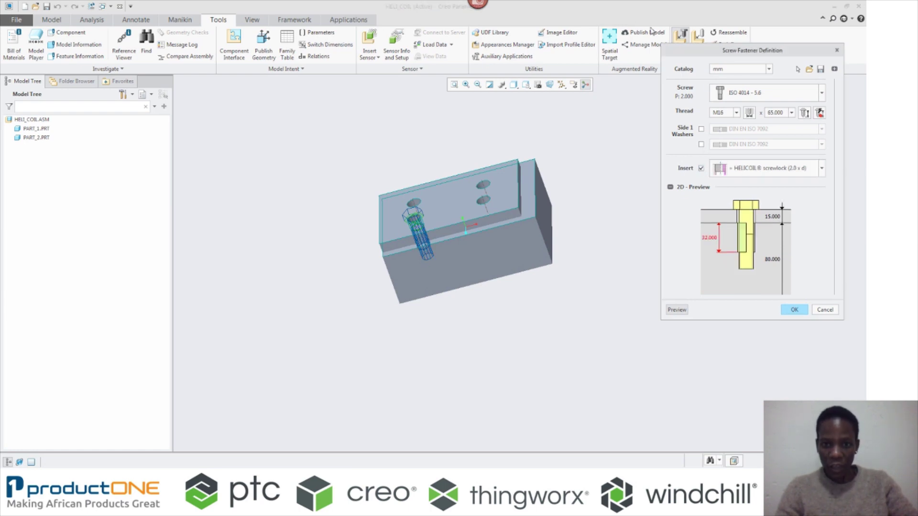
scroll(421, 225, down, 2)
middle_drag(387, 138, 393, 137)
scroll(405, 117, down, 1)
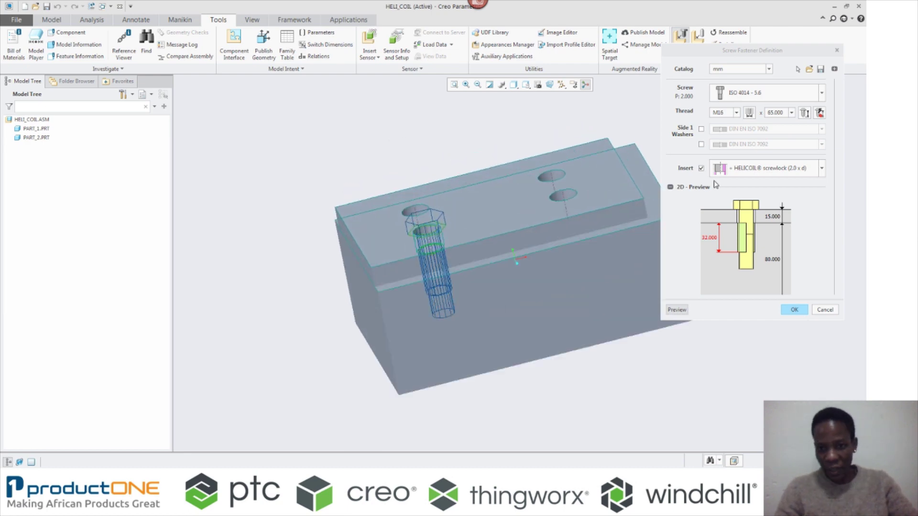
click(792, 113)
click(787, 141)
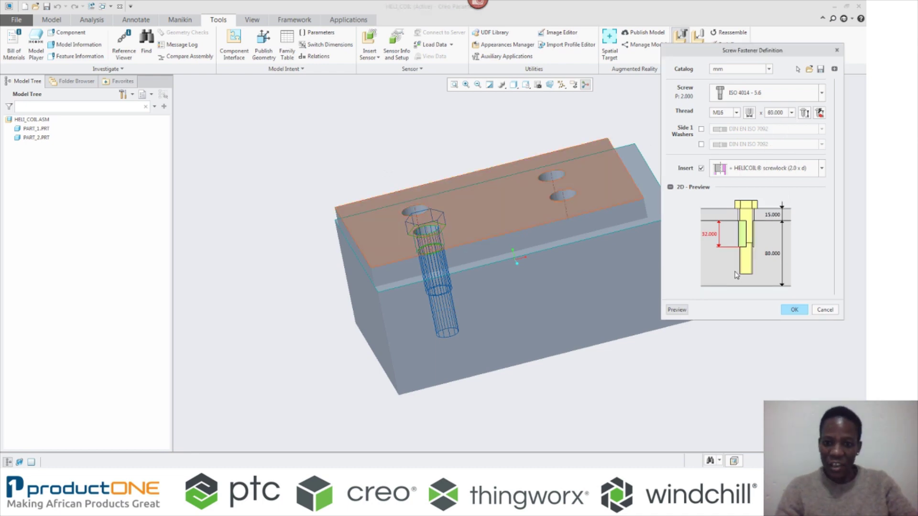
Step: Choose a HELICOIL screwlock insert of 2.5 x d length and confirm the fastener
click(822, 169)
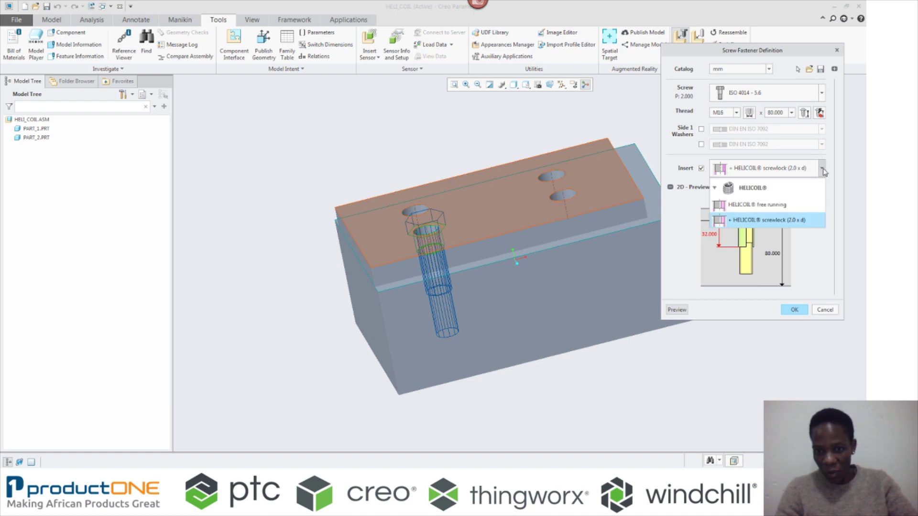
click(778, 220)
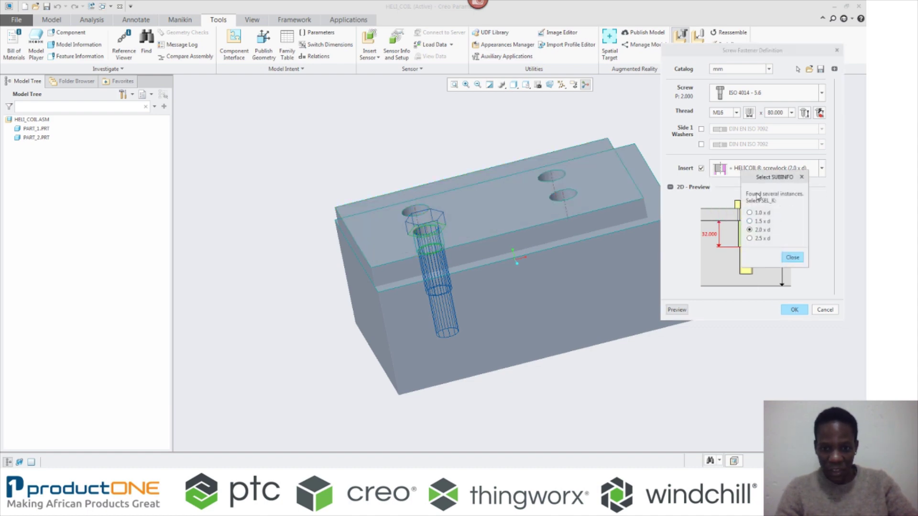
drag(727, 168, 354, 117)
click(339, 173)
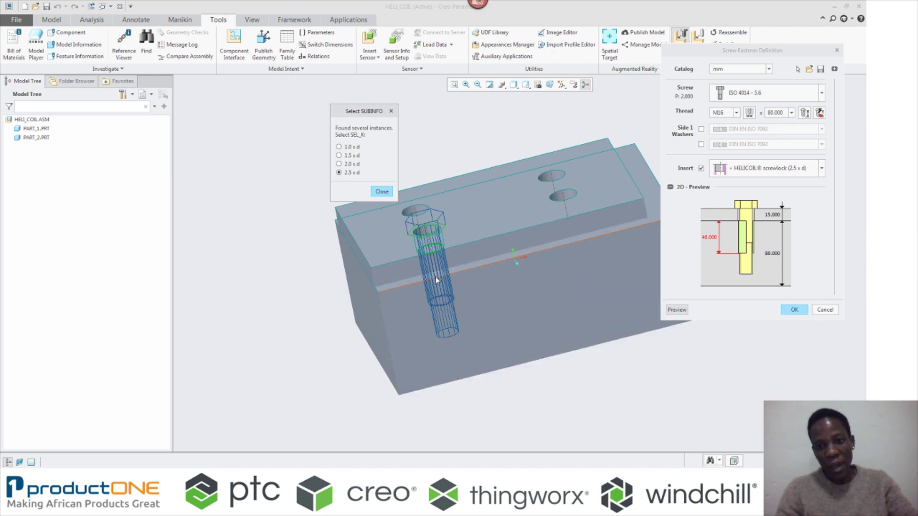
click(800, 311)
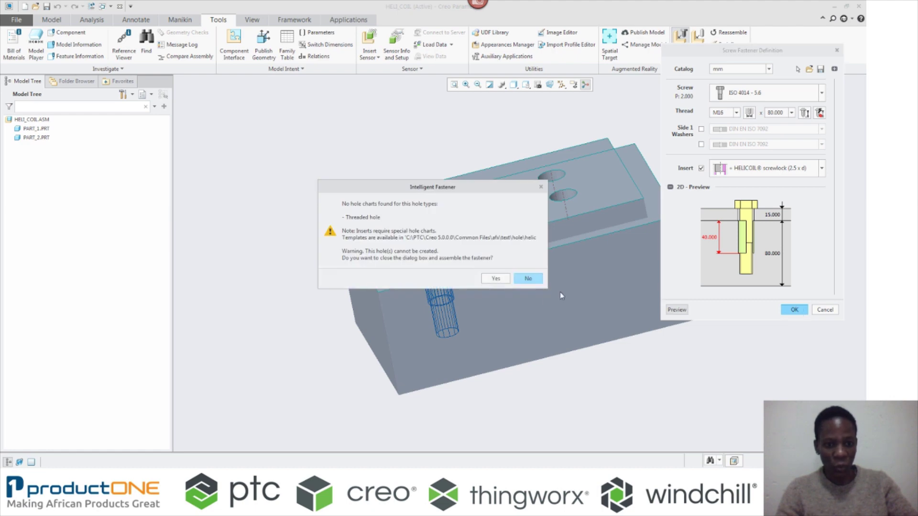
Step: Assemble the screw on all four holes despite the warning, then hide the lower block PART_1
click(496, 278)
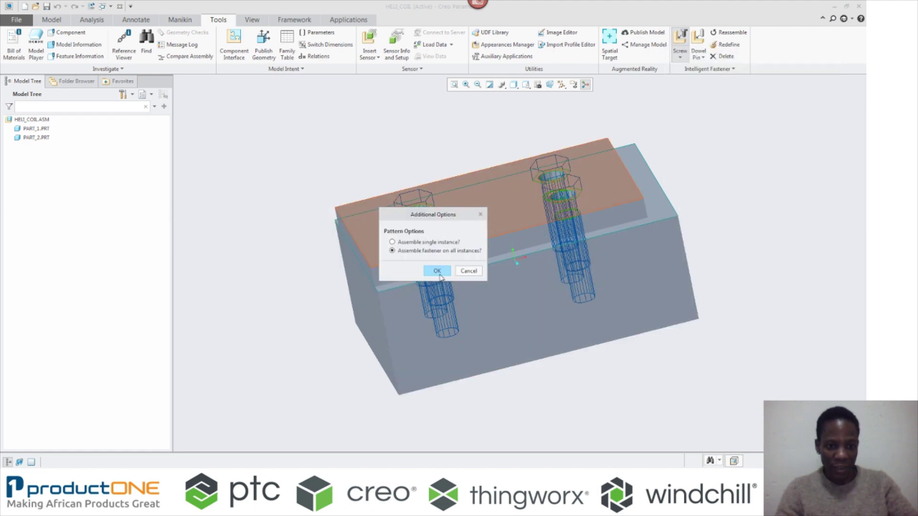
click(437, 272)
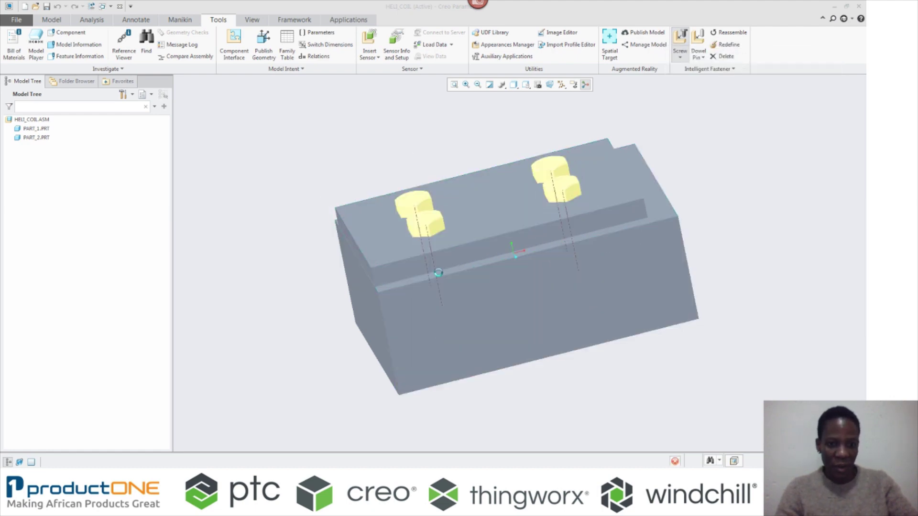
click(515, 297)
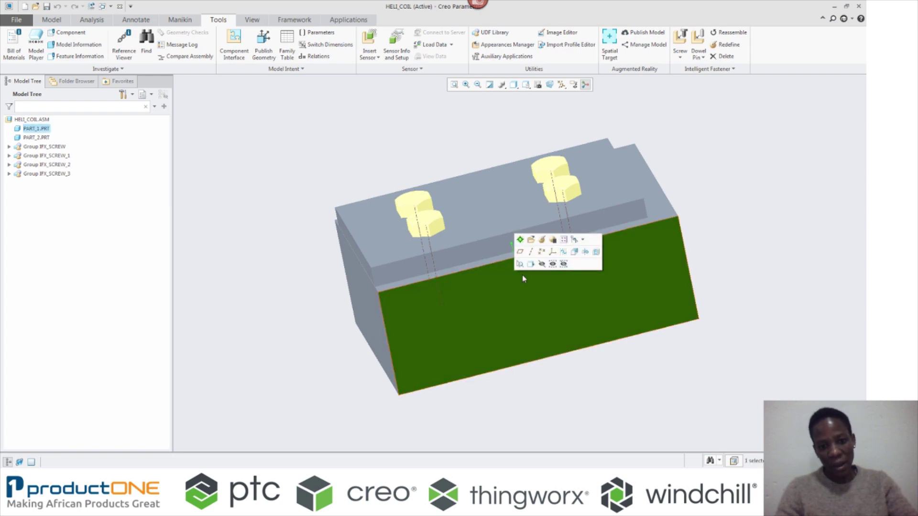
click(538, 263)
Step: Orbit beneath the plate and inspect a HELICOIL insert and the M16 x 80 screw
scroll(516, 307, up, 2)
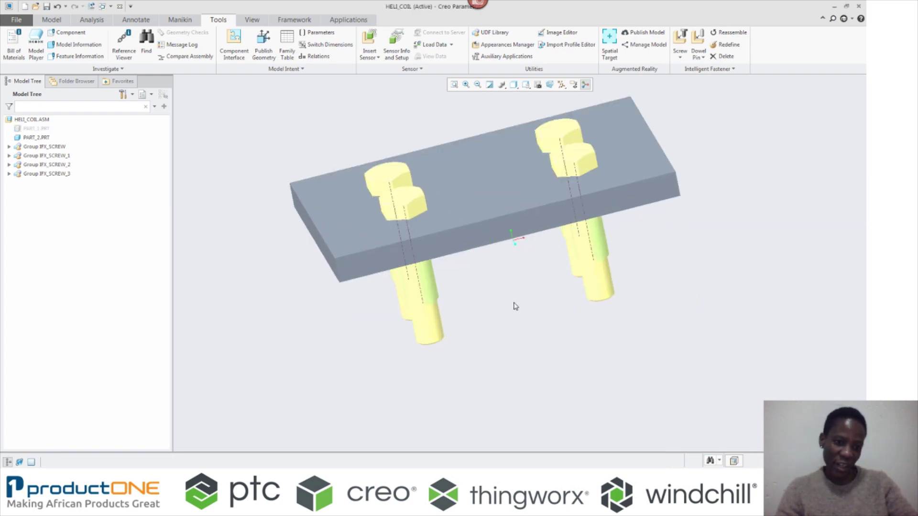
middle_drag(515, 305, 418, 254)
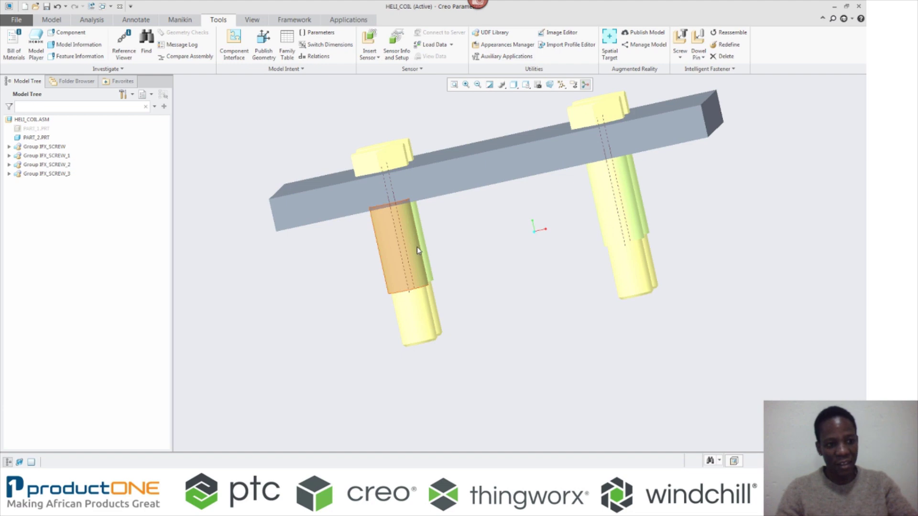
click(417, 250)
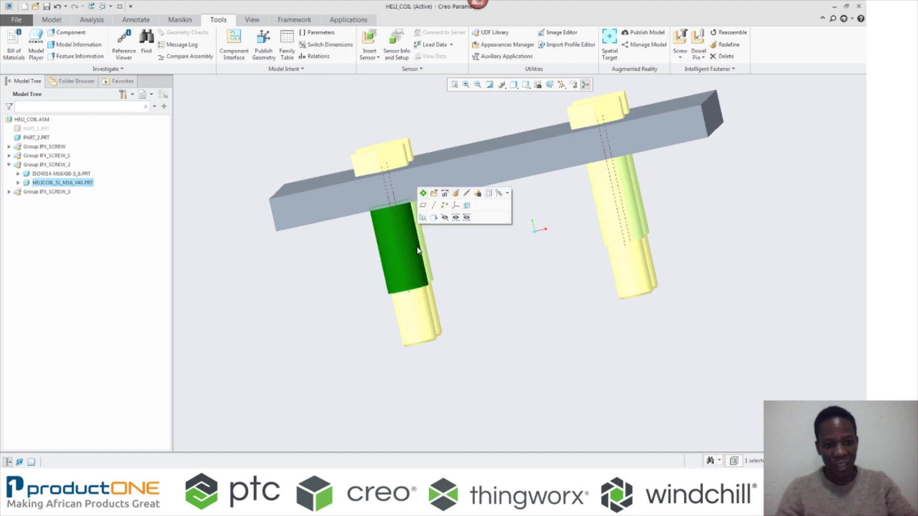
click(420, 322)
middle_drag(420, 322, 471, 278)
scroll(463, 272, up, 2)
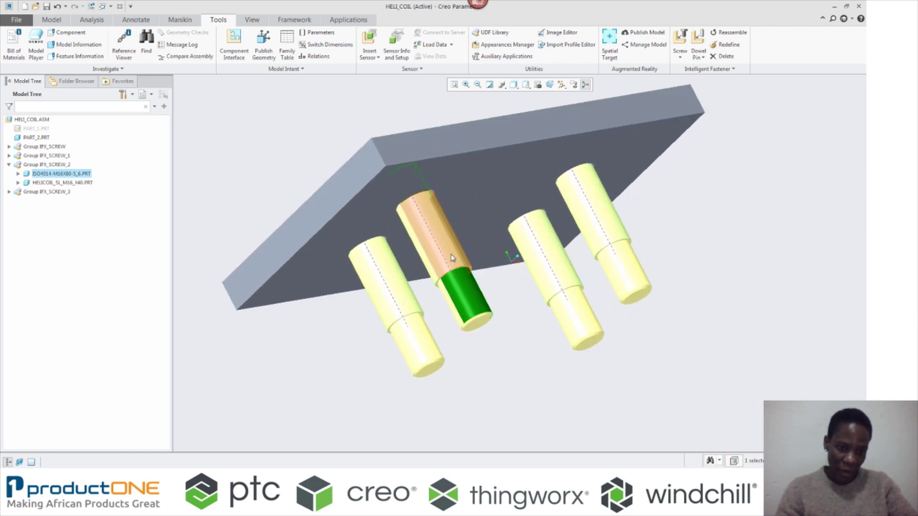